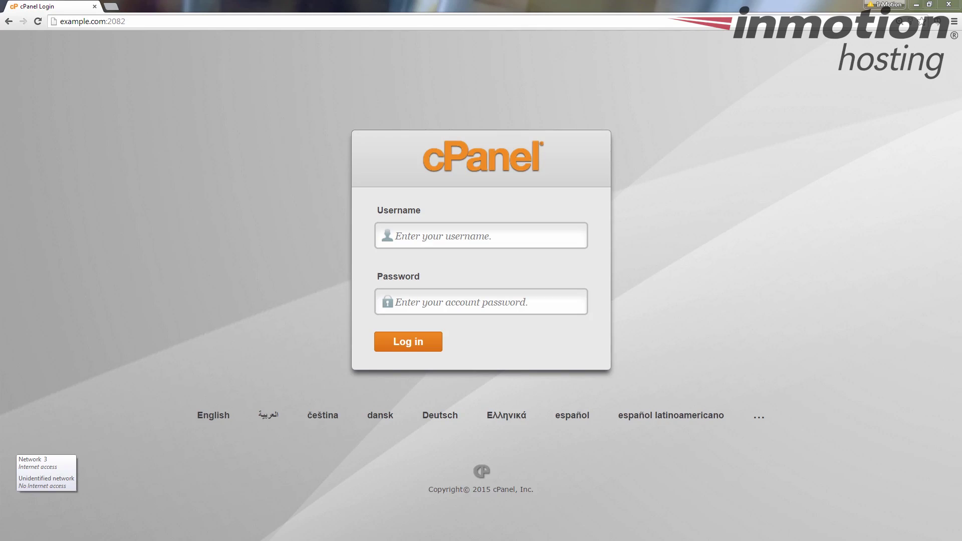
Log in to cPanel with the account username and password
click(531, 241)
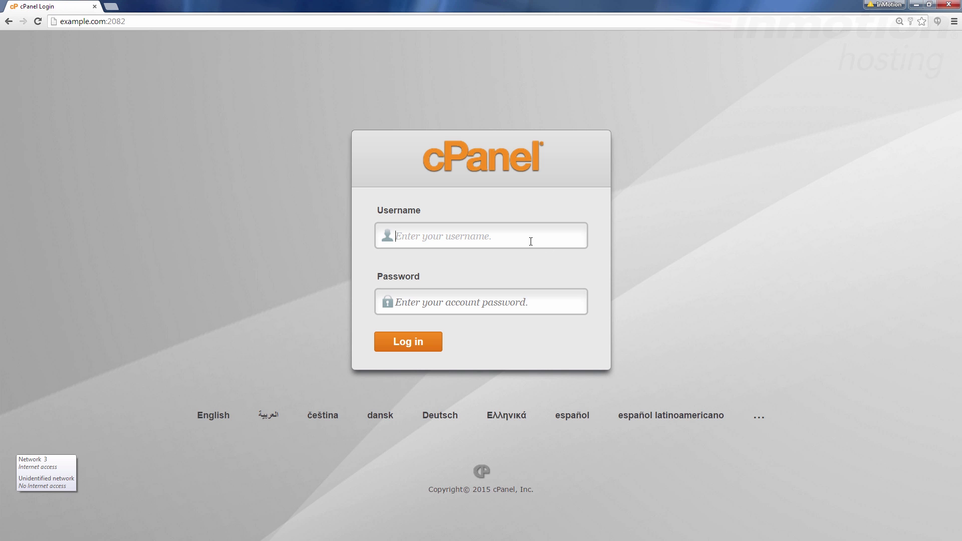
text(example)
key(Tab)
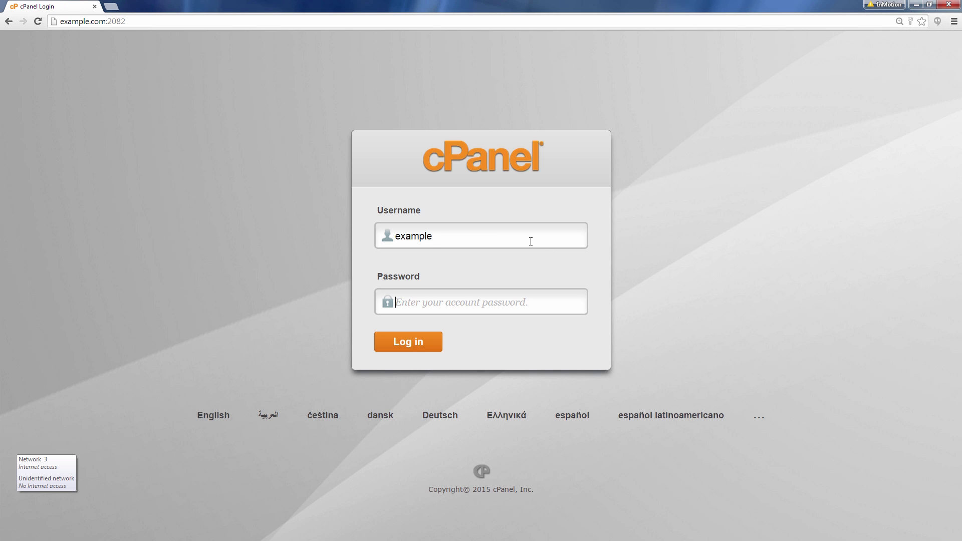
text(••)
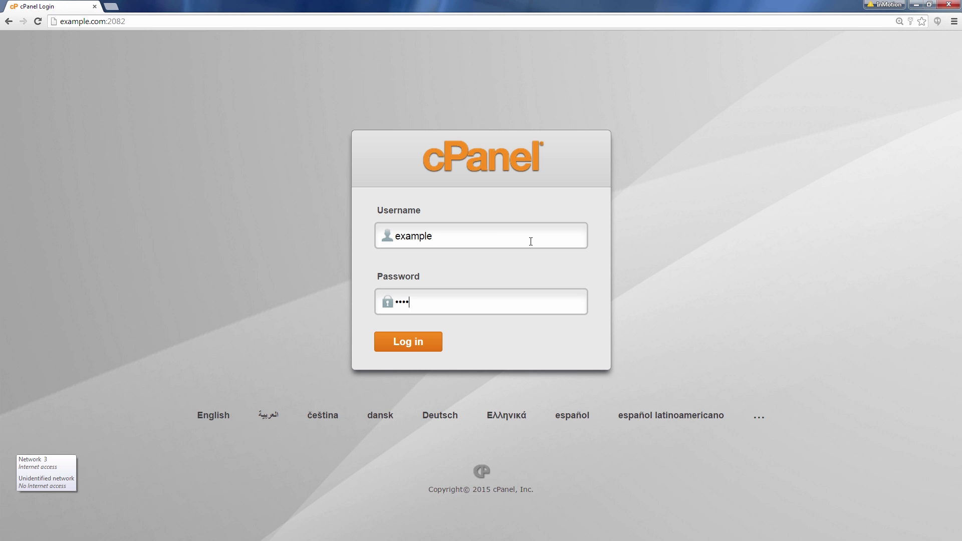
key(Return)
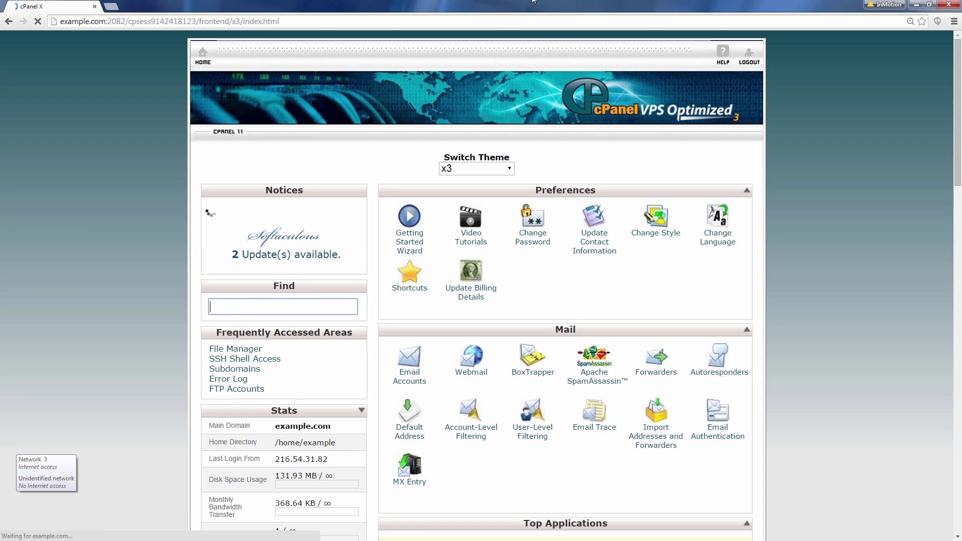
Open the web root in File Manager with hidden files shown, select the empty .htaccess, and return to the cPanel home tab
scroll(562, 253, down, 10)
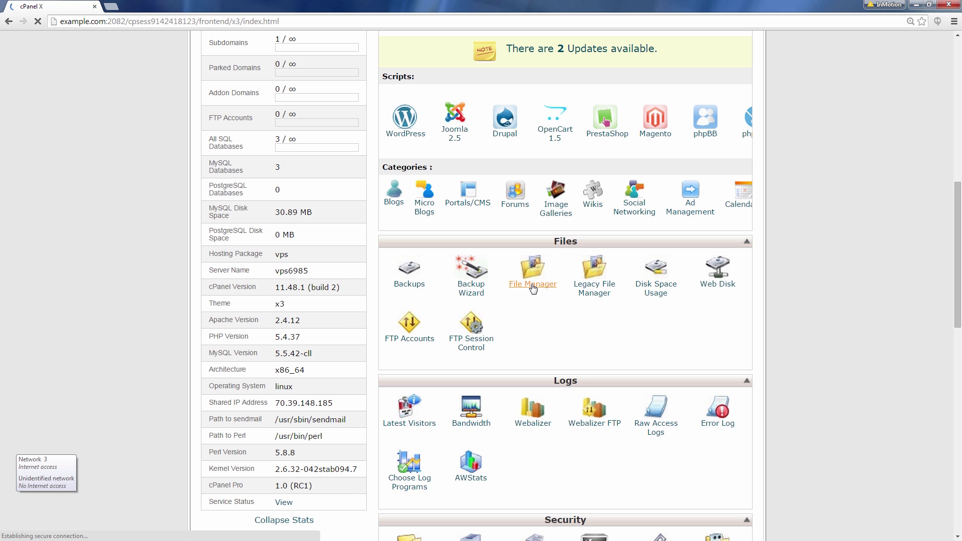
click(533, 287)
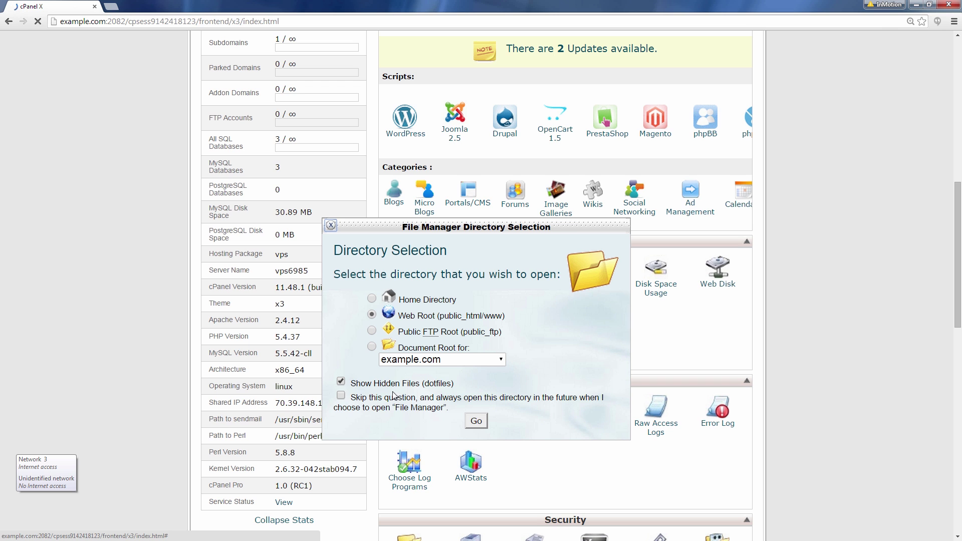
click(477, 421)
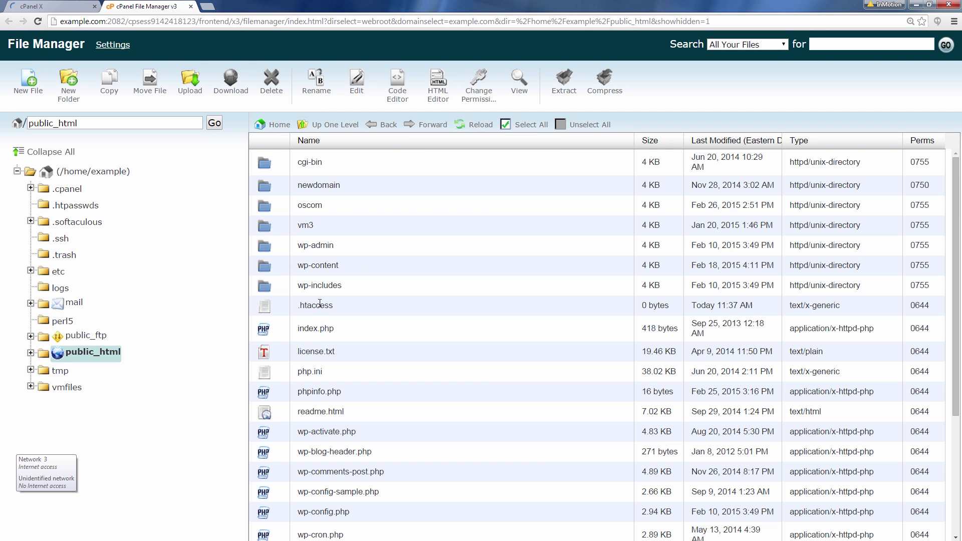
click(320, 303)
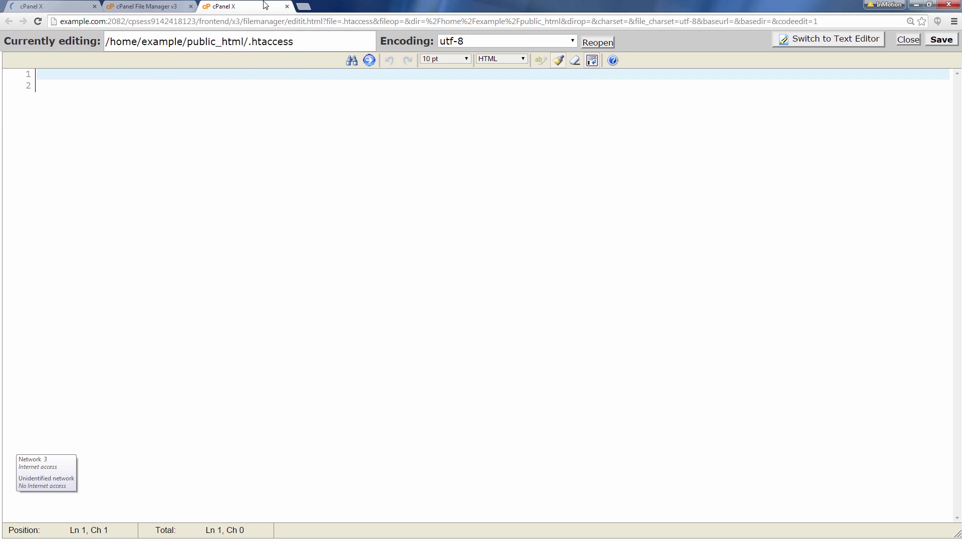
click(287, 7)
Close the .htaccess editor and scroll down the dashboard to the Domains section's Redirects
key(ctrl+1)
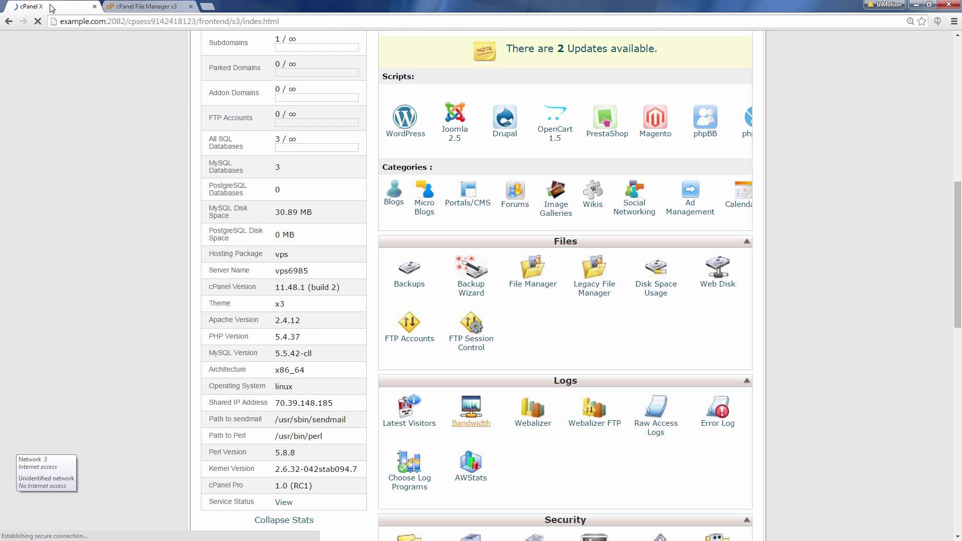
scroll(566, 273, down, 5)
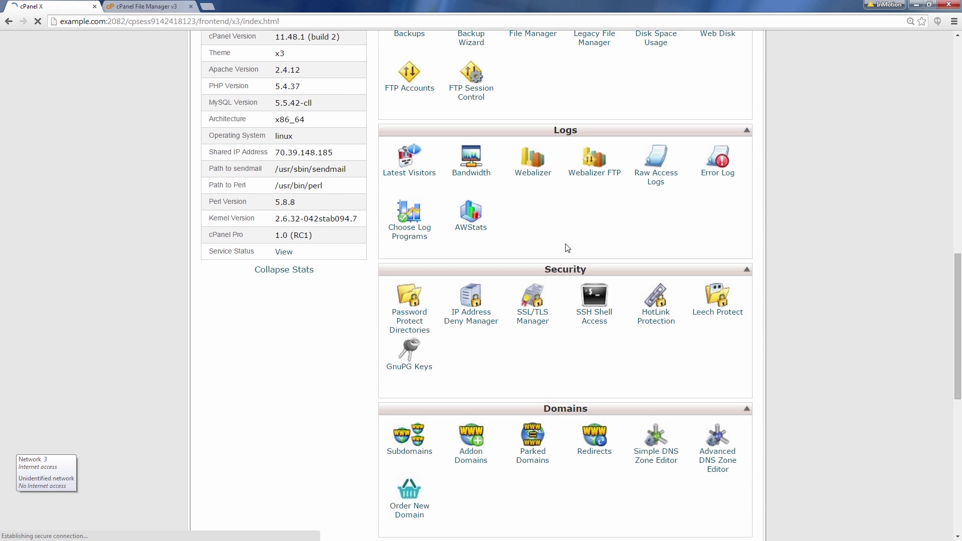
scroll(580, 295, down, 3)
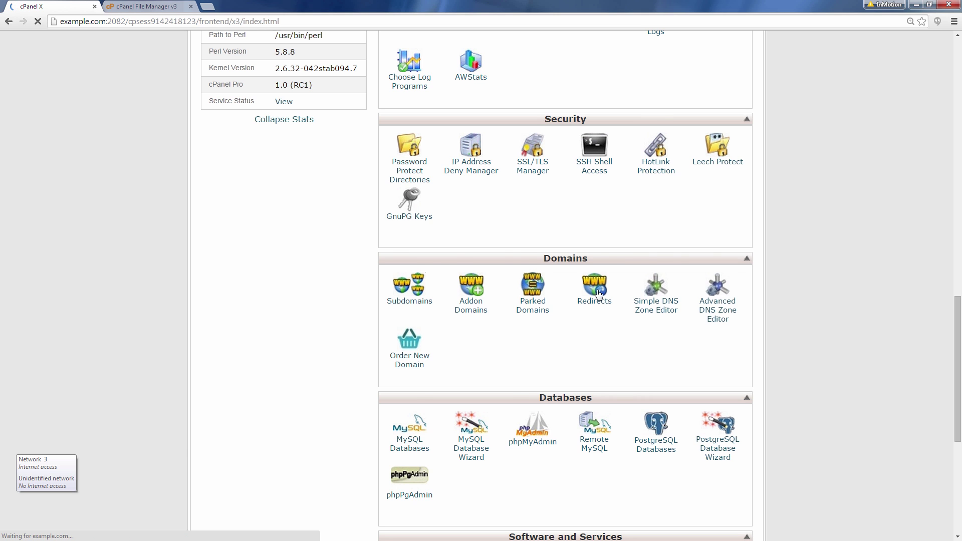
scroll(607, 289, down, 2)
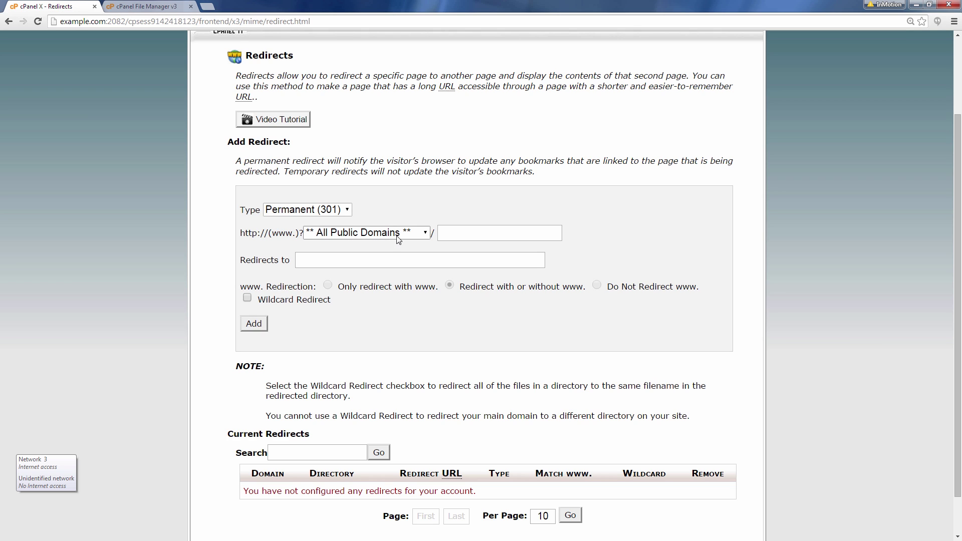
click(412, 236)
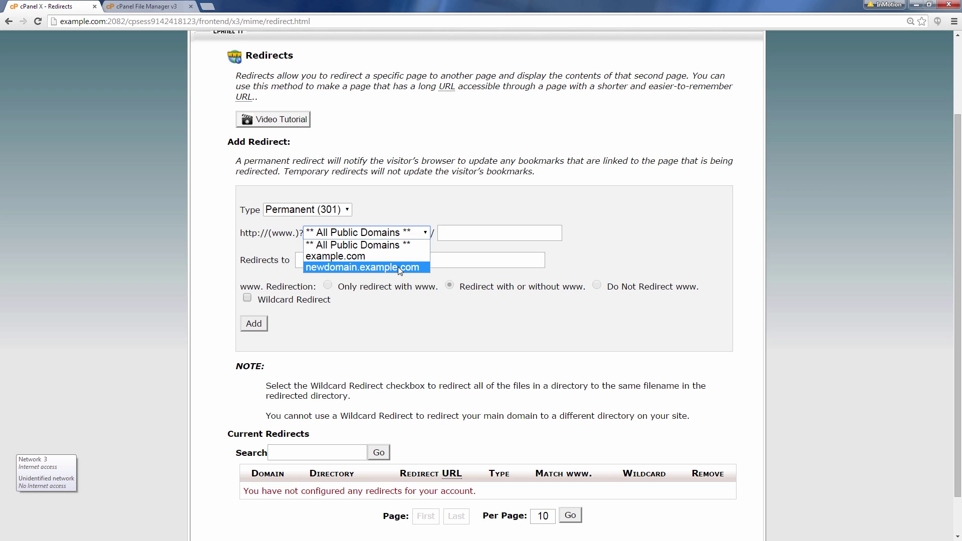
click(355, 257)
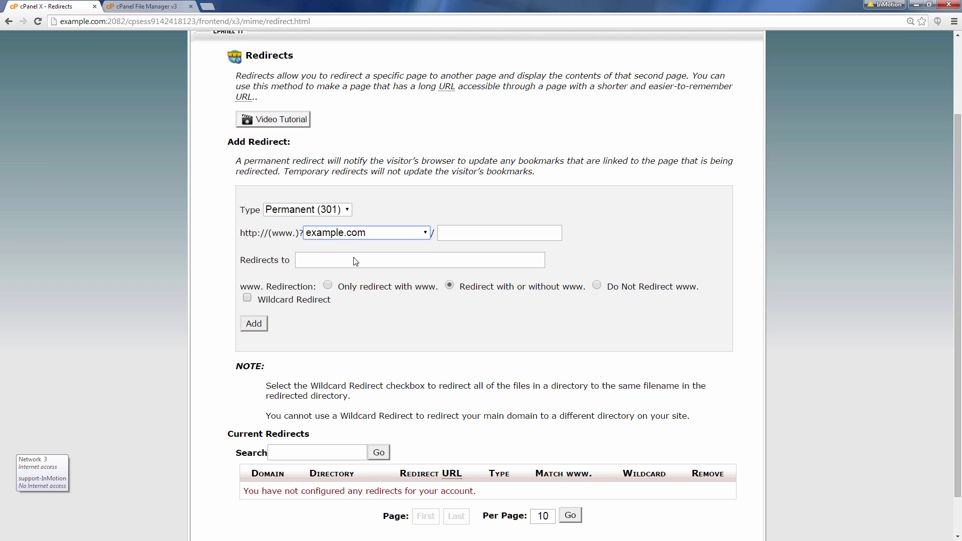
click(348, 262)
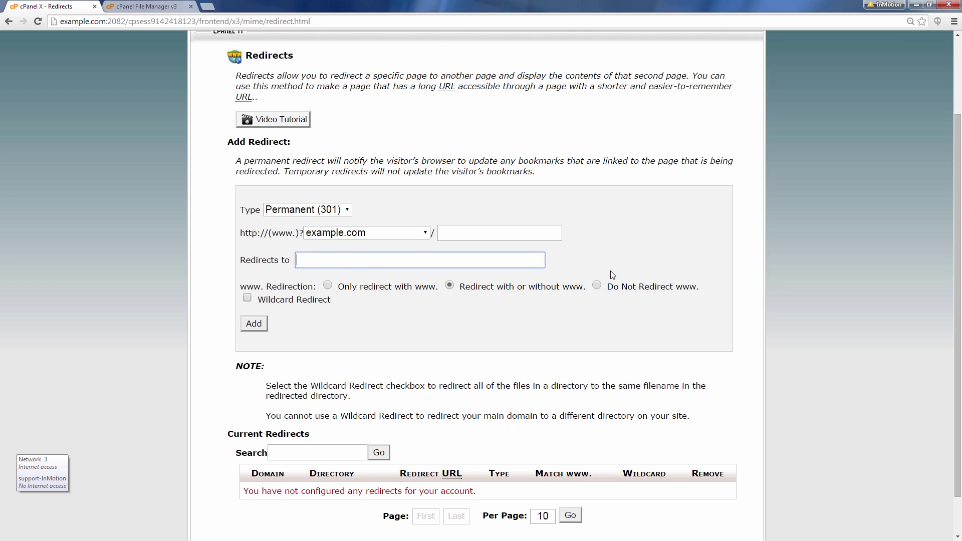
text(in)
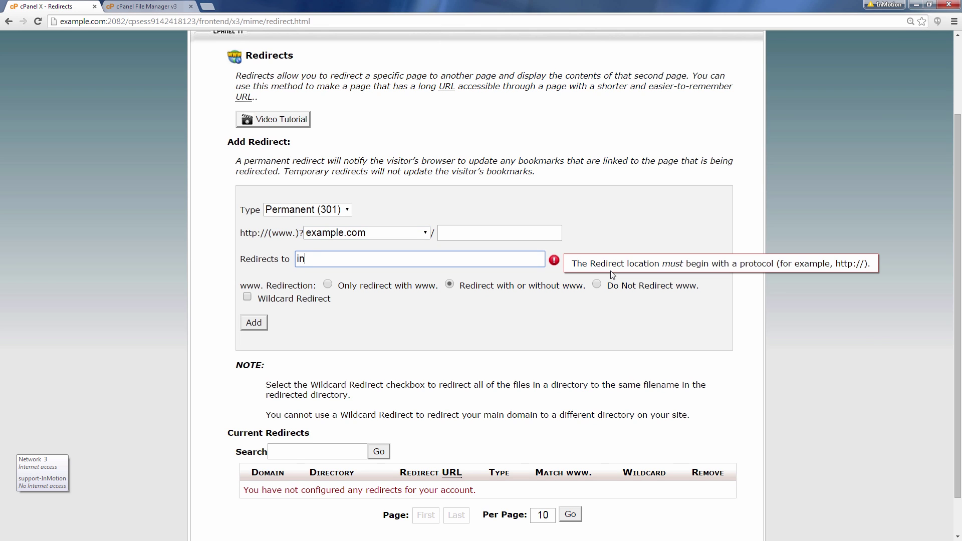
text(m)
key(BackSpace)
key(BackSpace)
key(BackSpace)
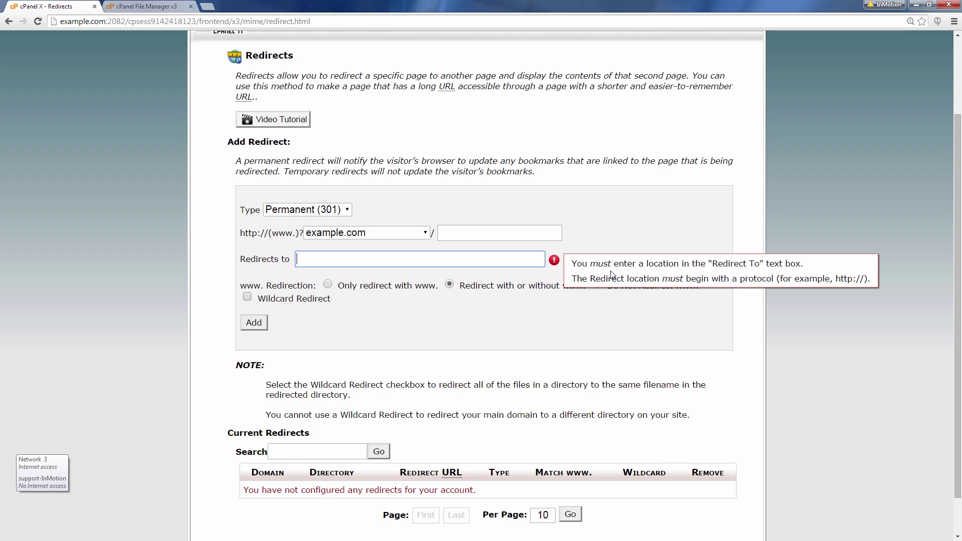
text(htt)
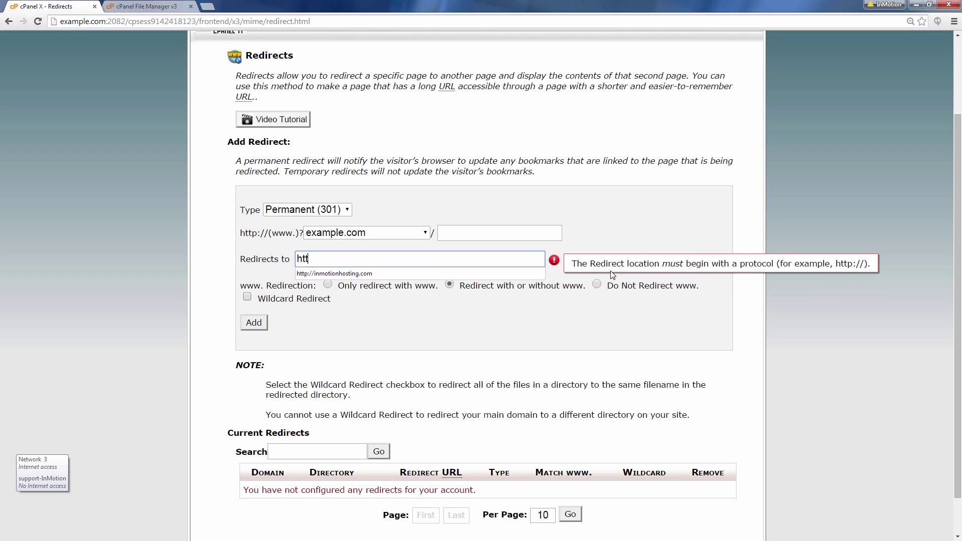
text(p://)
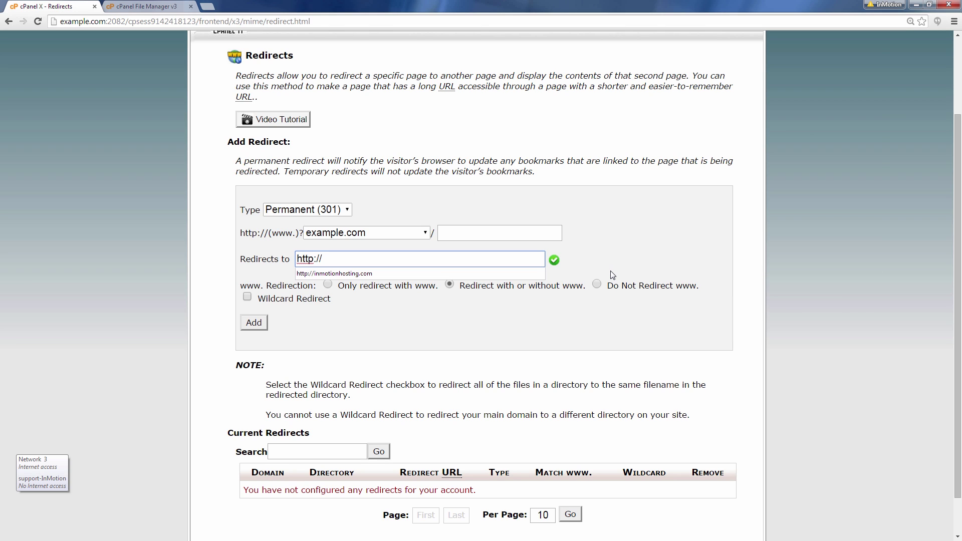
text(www.i)
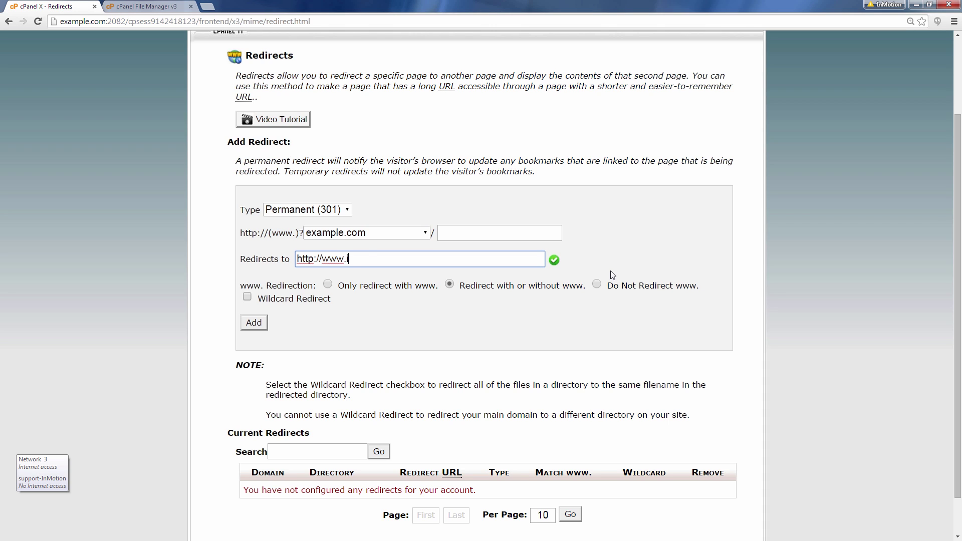
text(nmotionhosting.com)
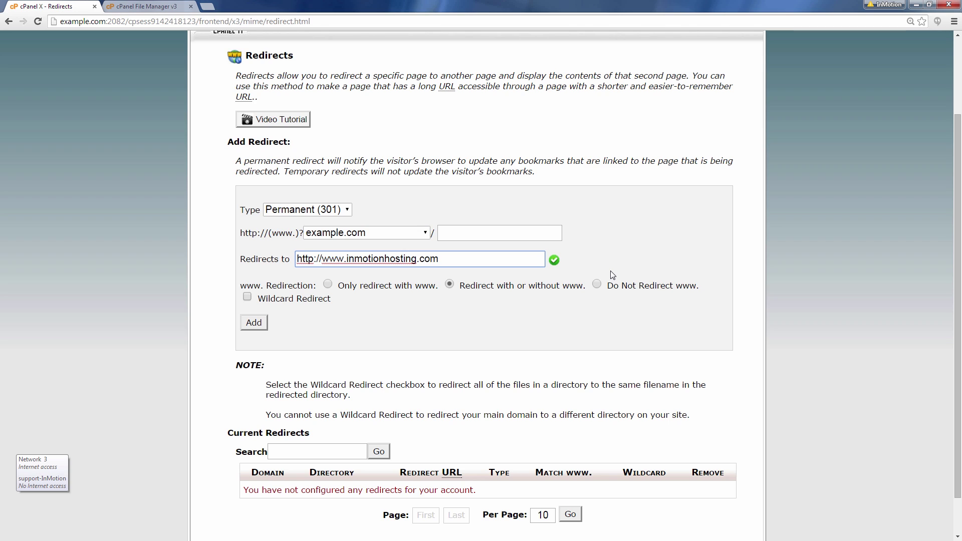
click(257, 323)
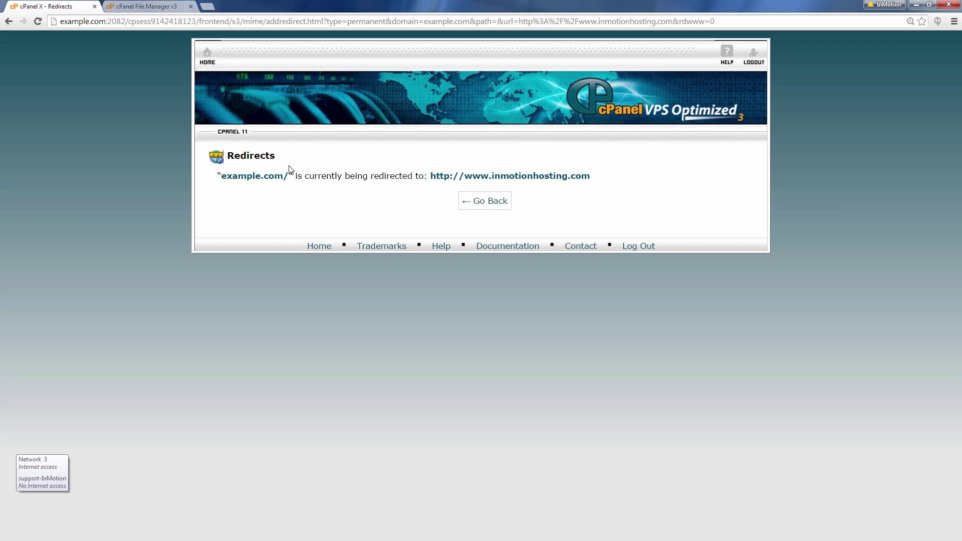
Check the confirmation that example.com/ redirects to inmotionhosting.com, then go back to Redirects
drag(225, 175, 283, 176)
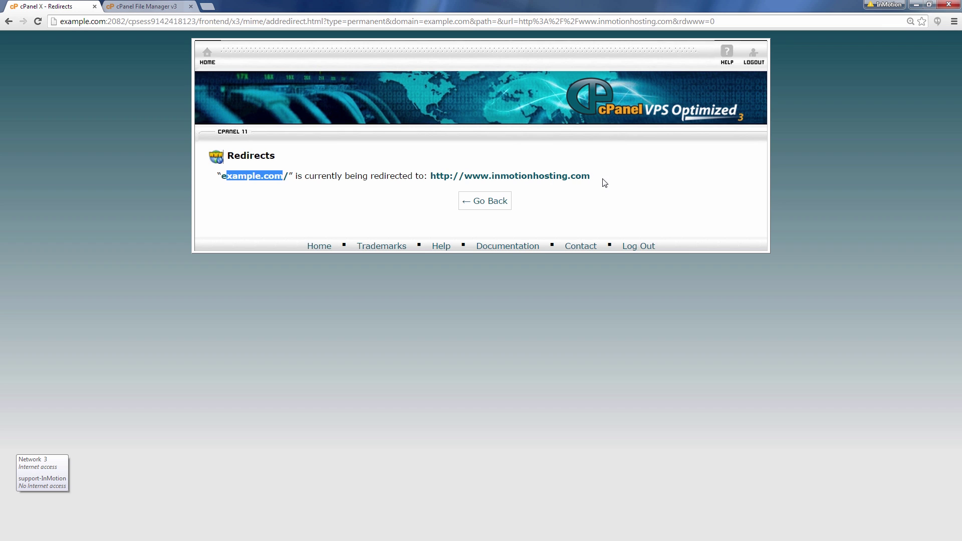
click(495, 201)
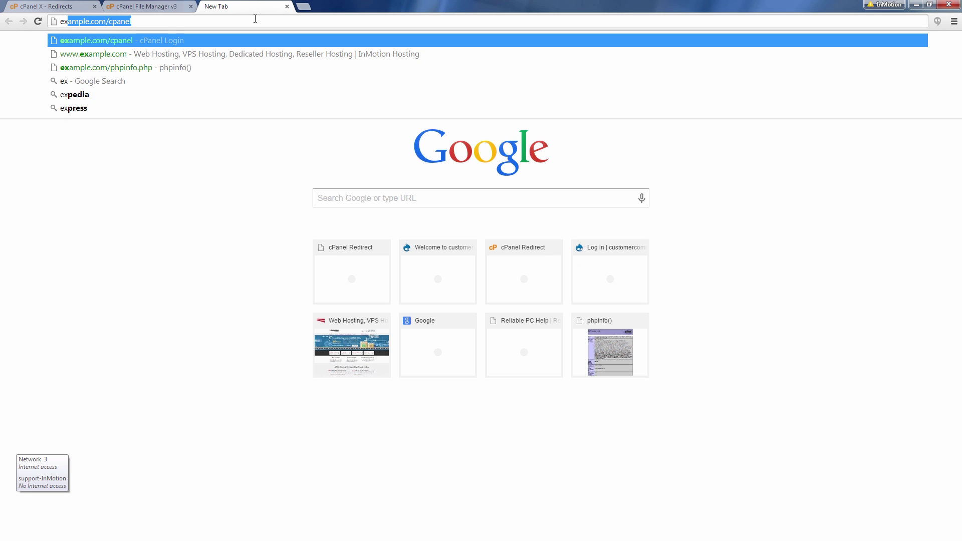
text(.com)
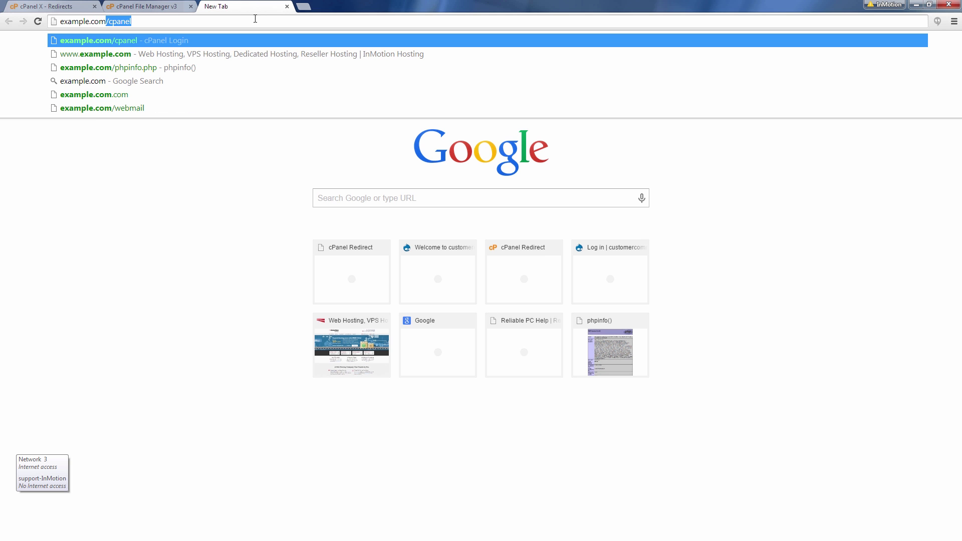
key(Delete)
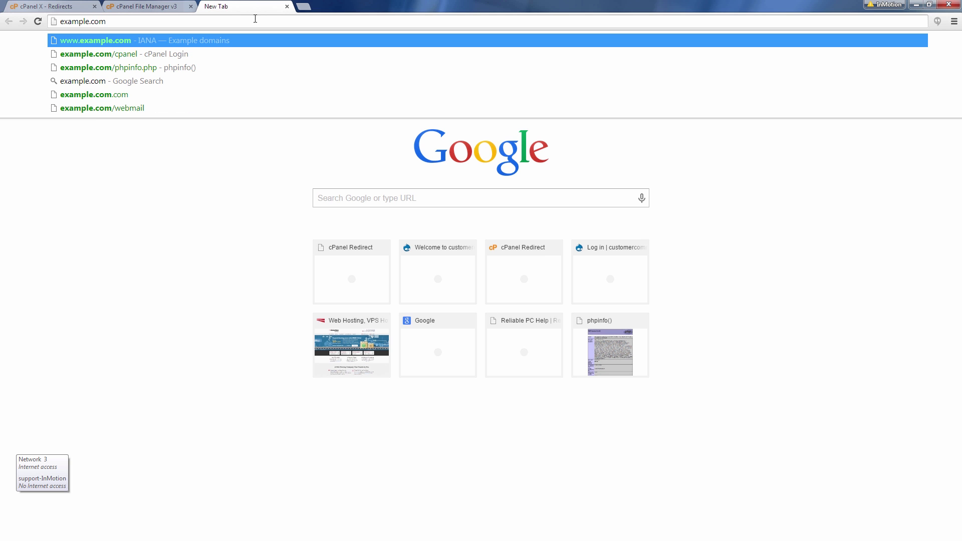
key(Return)
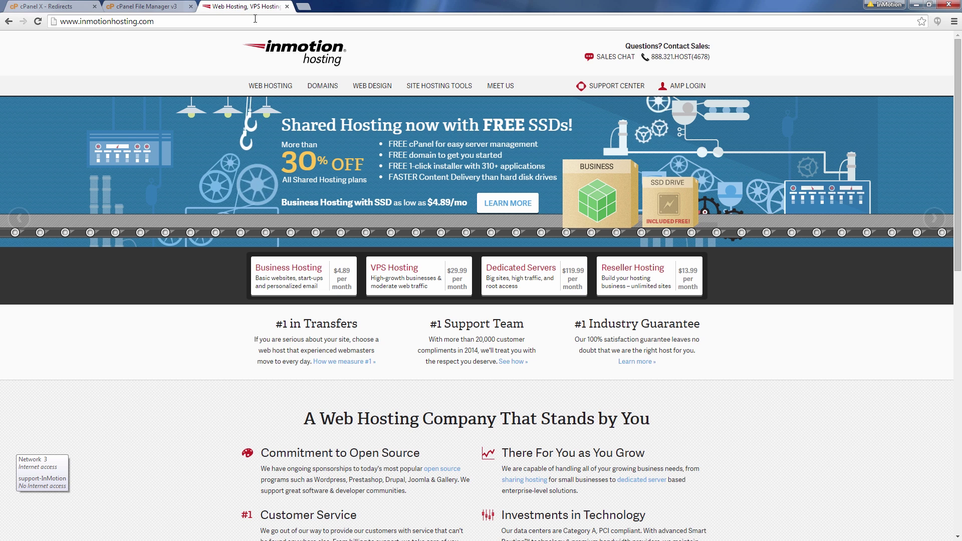
click(182, 23)
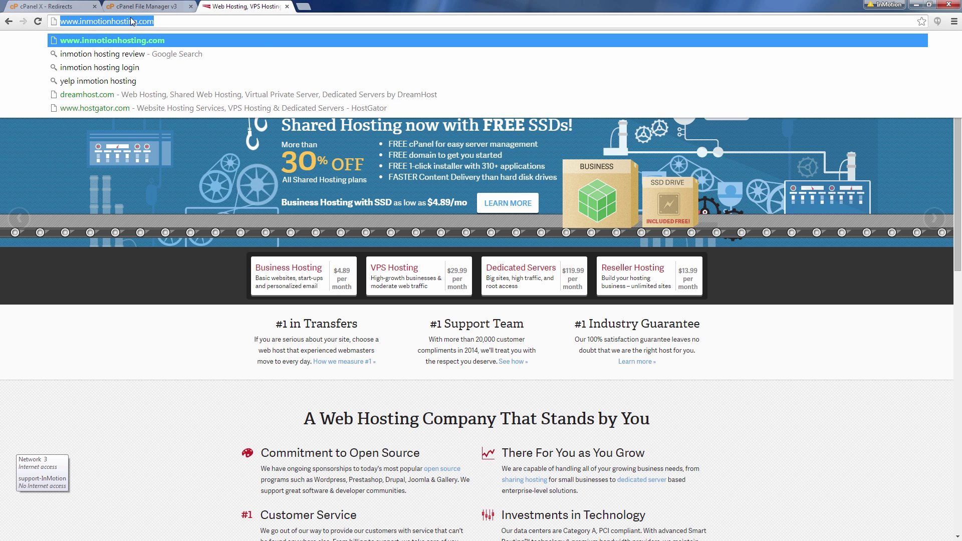
click(145, 6)
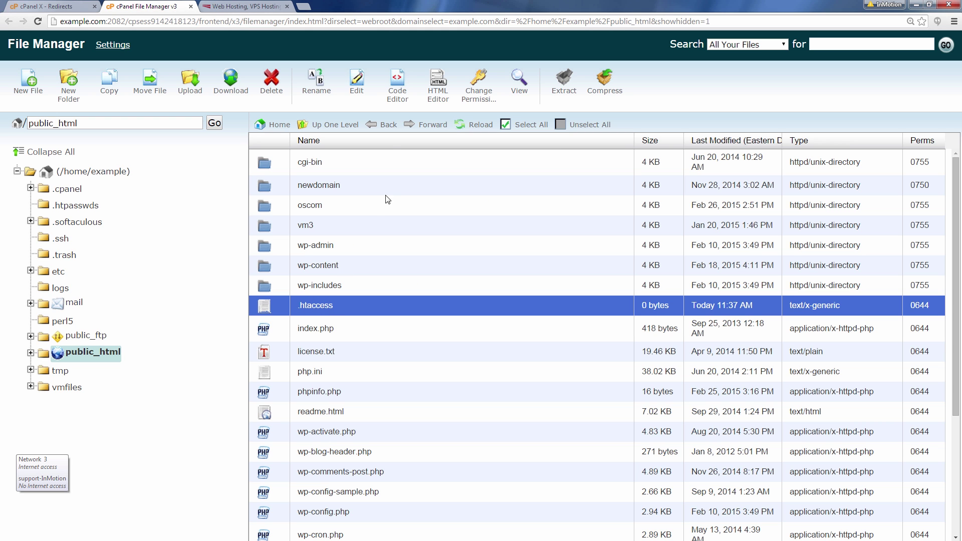
Open .htaccess in the Code Editor and review its four 301 RewriteRule lines
click(397, 83)
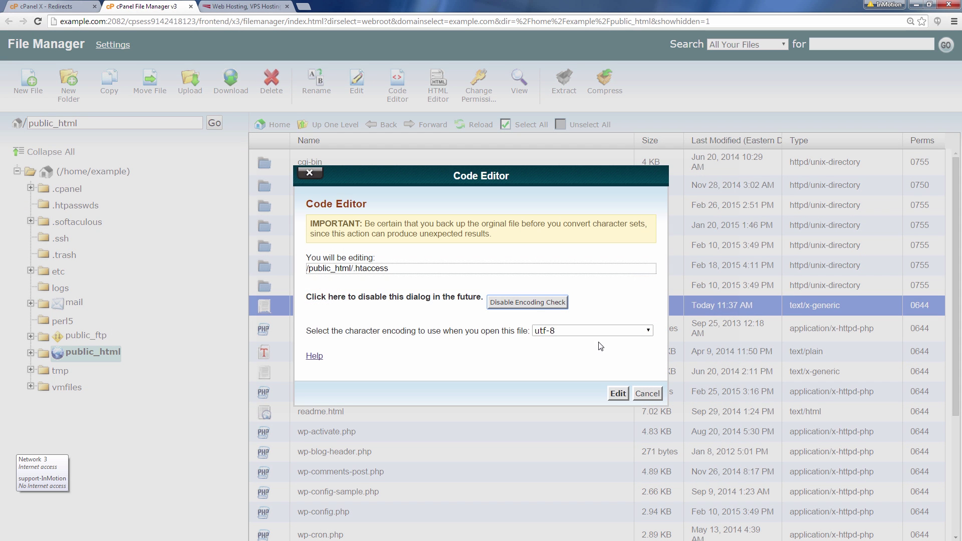
click(618, 394)
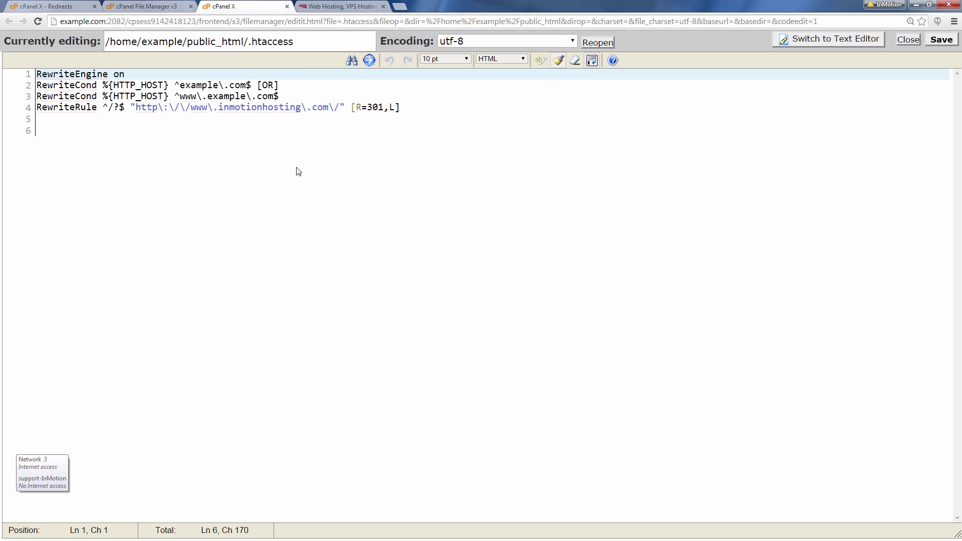
drag(401, 108, 27, 56)
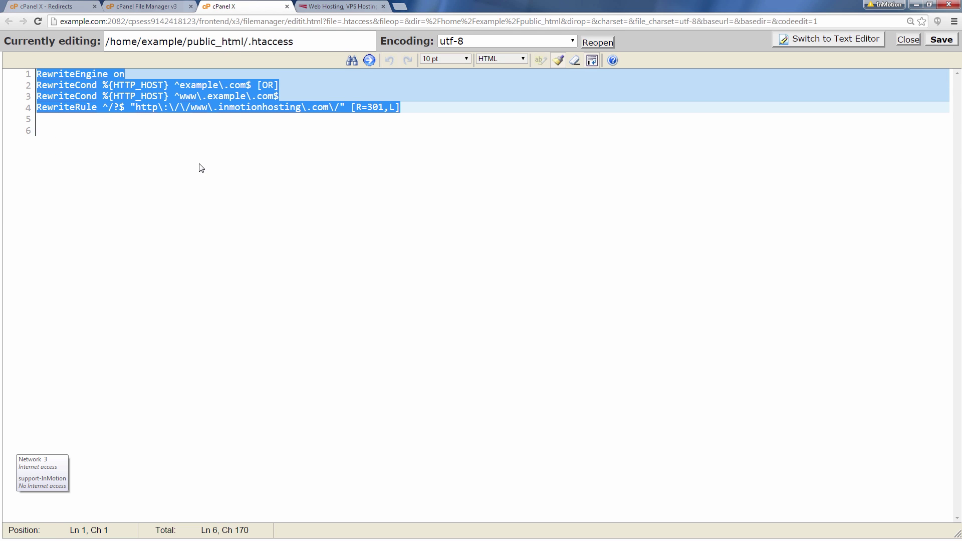
click(411, 116)
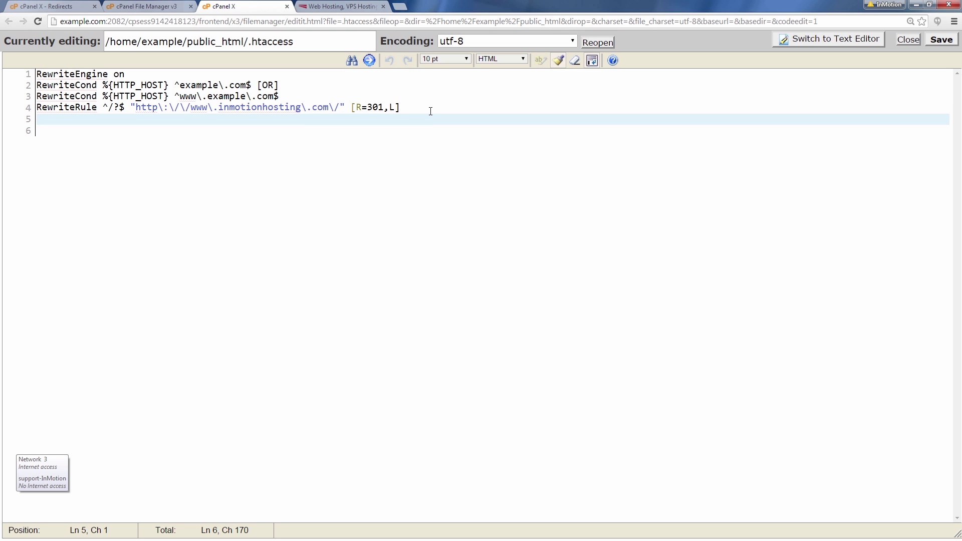
drag(416, 111, 1, 60)
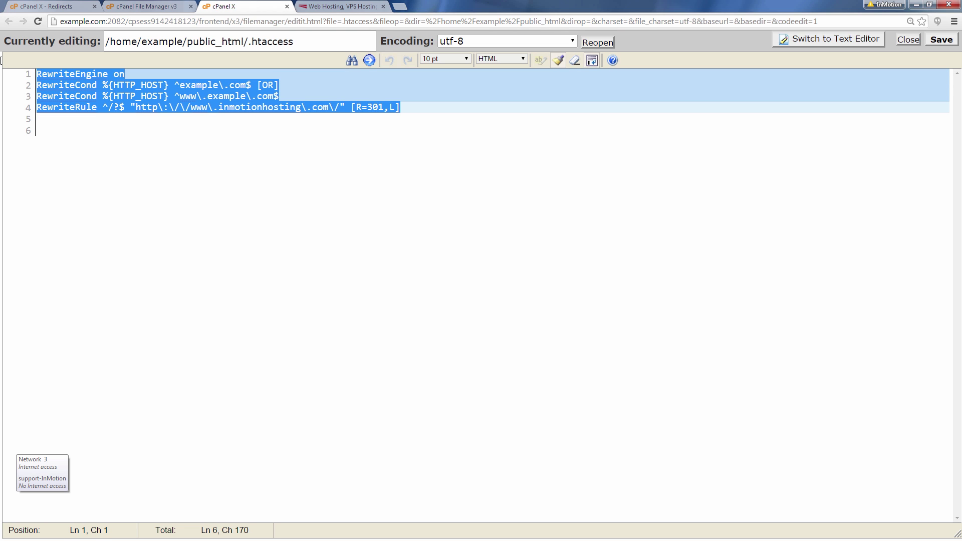
click(423, 146)
On the Redirects page, check that Current Redirects lists example.com's permanent redirect to inmotionhosting.com
click(137, 5)
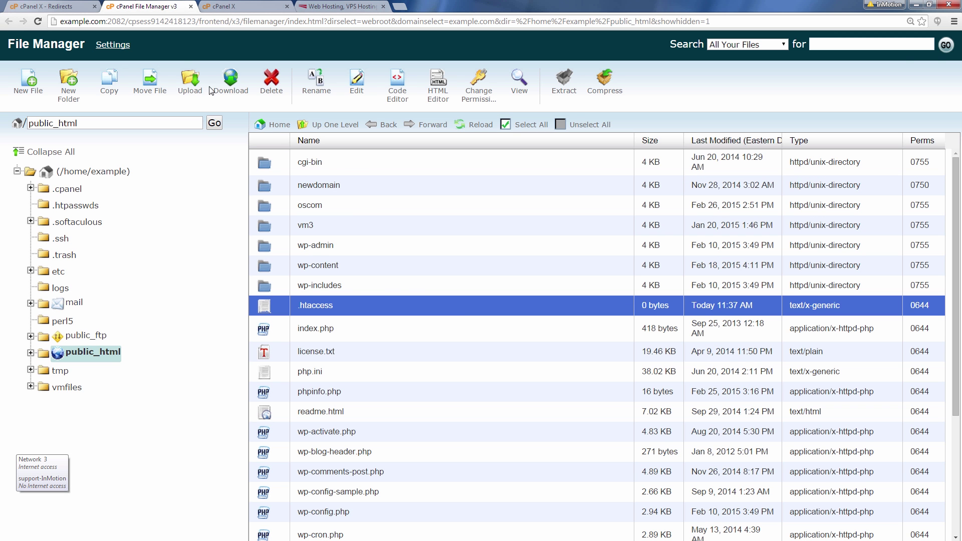
click(42, 5)
scroll(447, 215, down, 3)
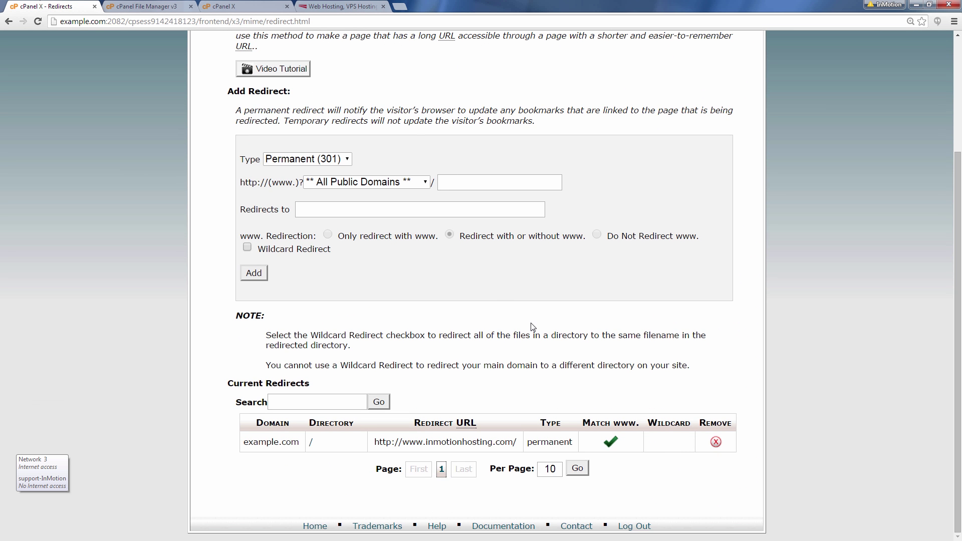
drag(246, 444, 708, 449)
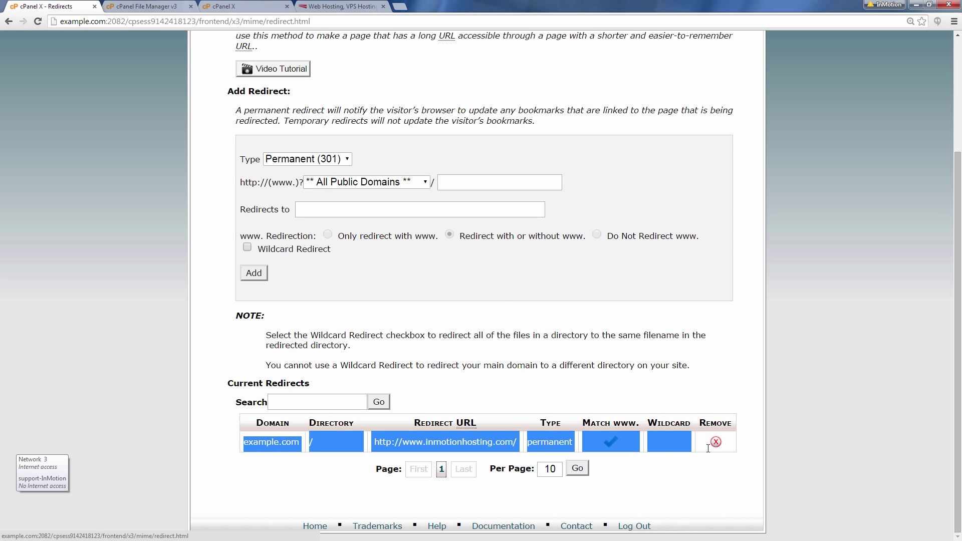
click(770, 455)
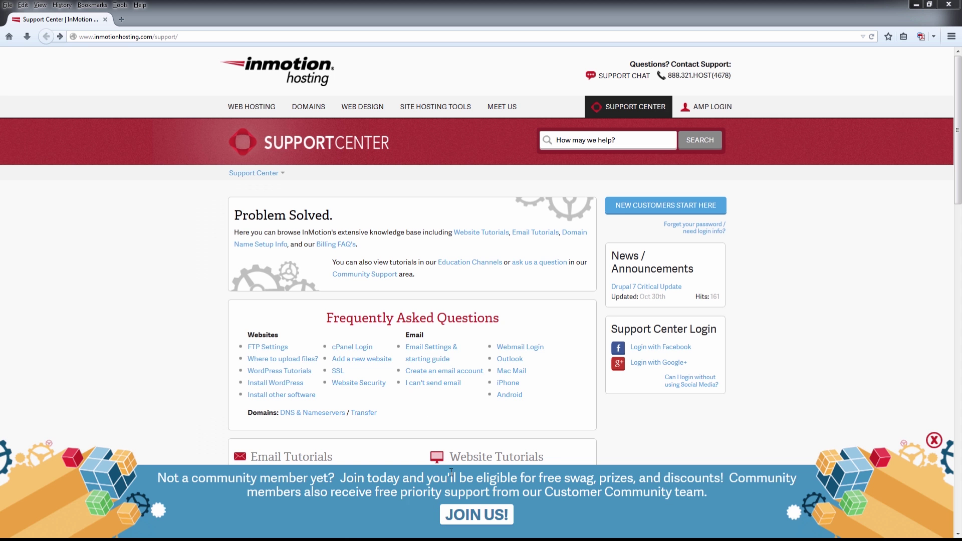
Open the JOIN US community sign-up from the Support Center banner
click(458, 516)
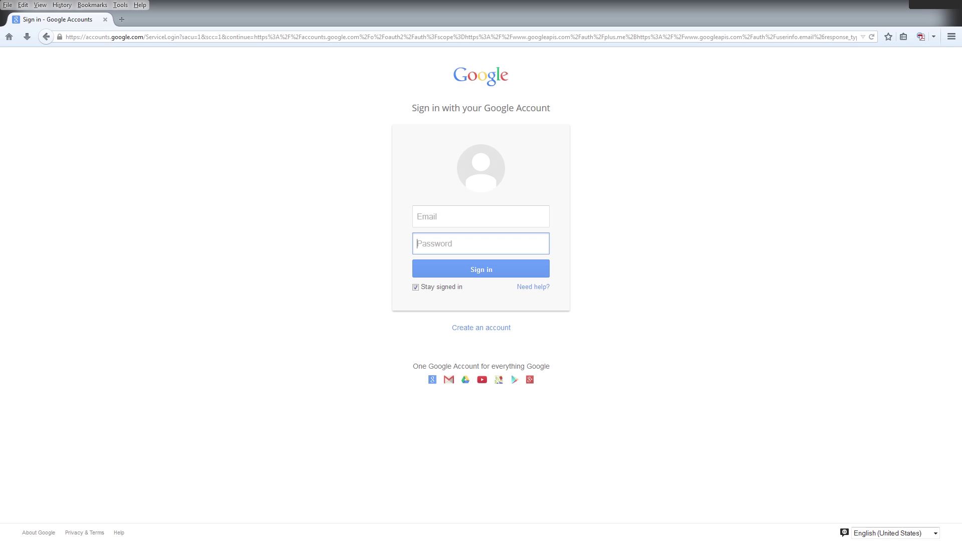